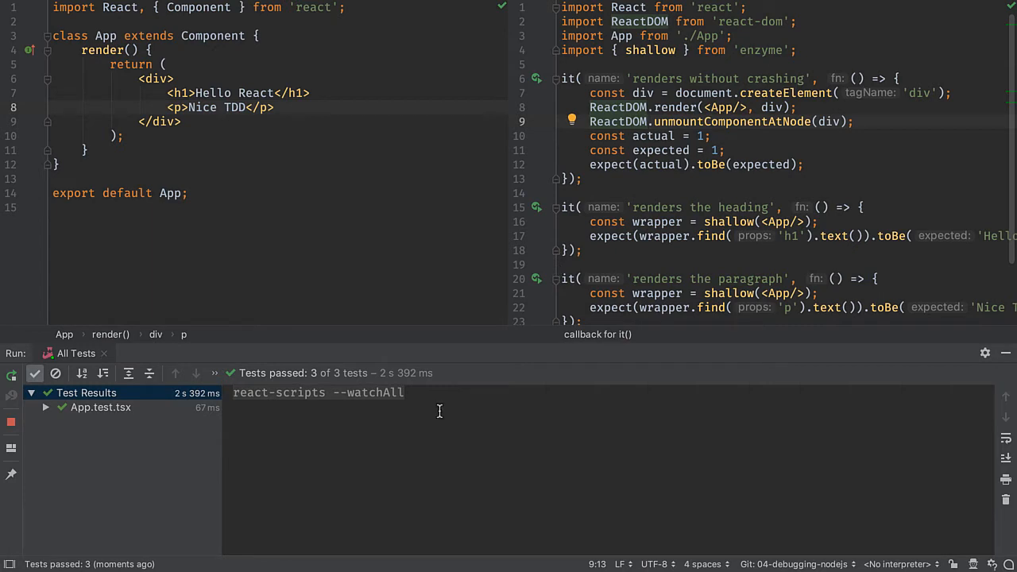
Step: Delete the leftover dummy actual/expected assertion lines from the renders-without-crashing test and save
click(626, 135)
key(ctrl+y)
key(ctrl+y)
key(ctrl+y)
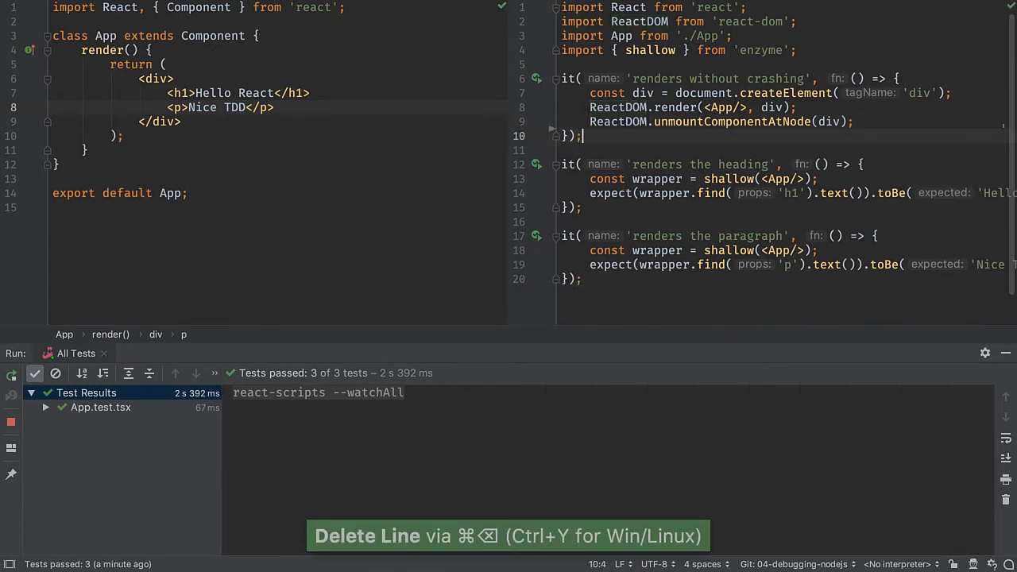
key(ctrl+s)
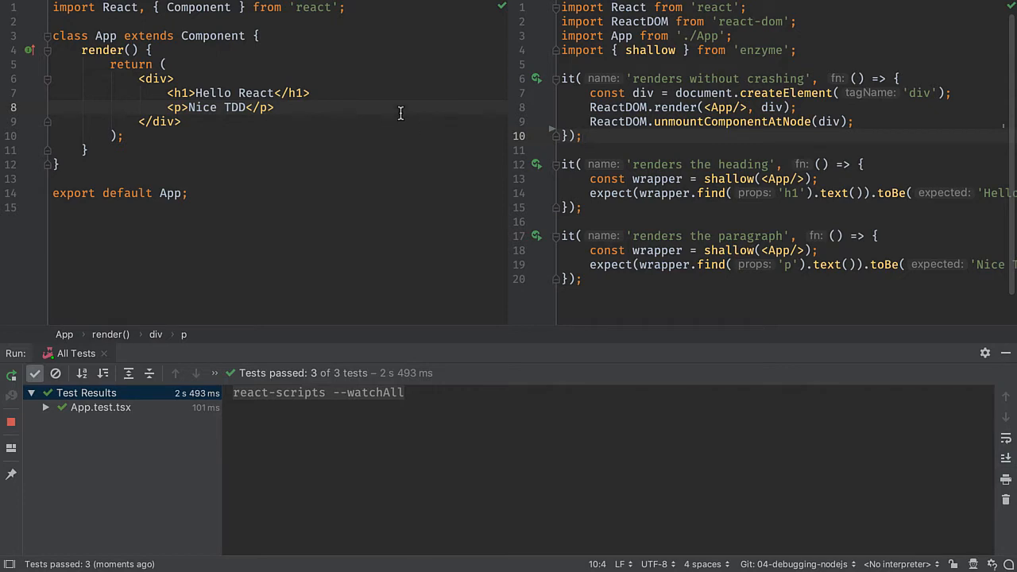
Step: Add a label() method to the App class returning 'Hello React' and save
click(336, 36)
key(Return)
text(label () {)
key(Return)
text(return )
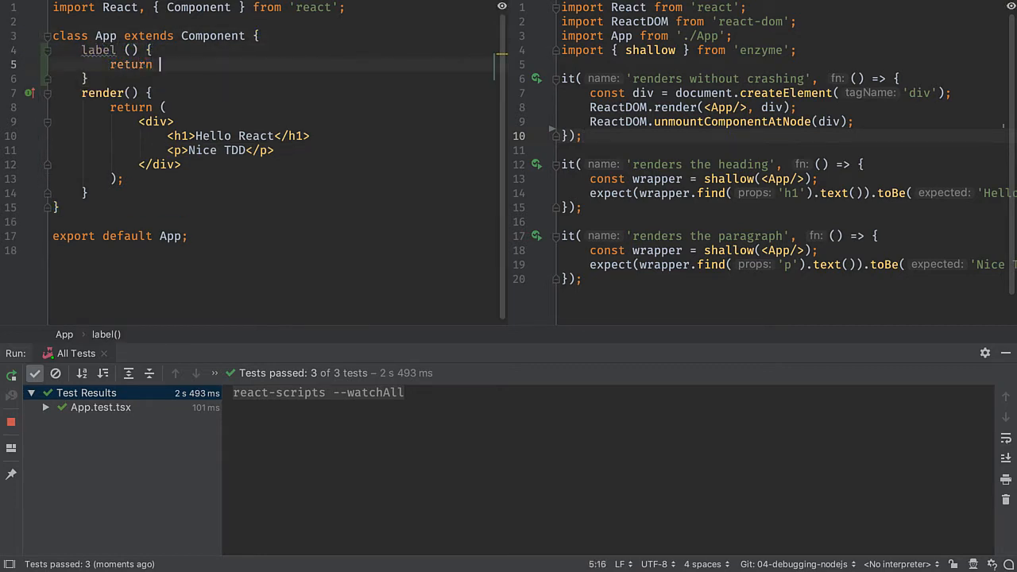
text('Hello React';)
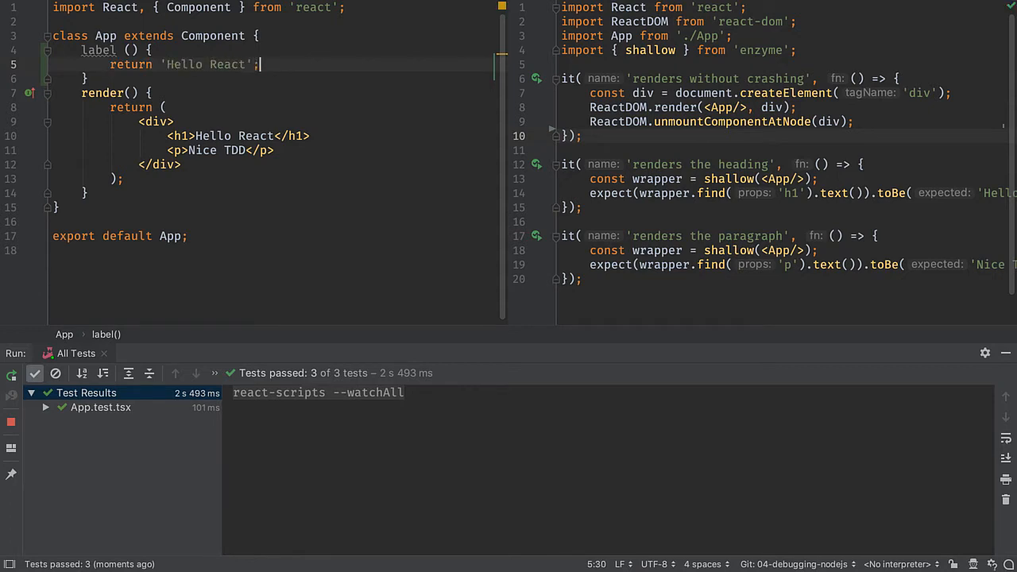
mouse_move(98, 50)
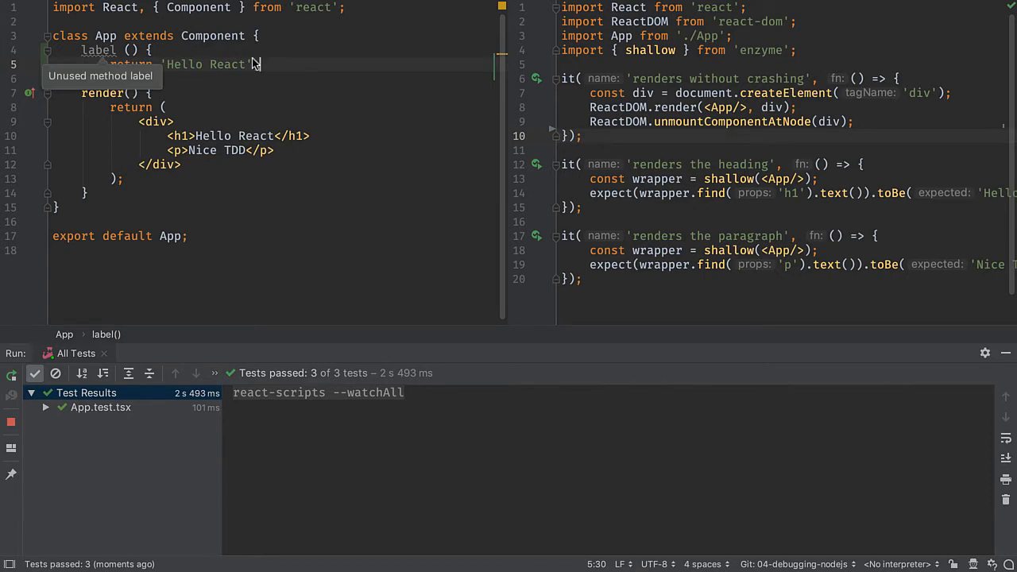
key(ctrl+s)
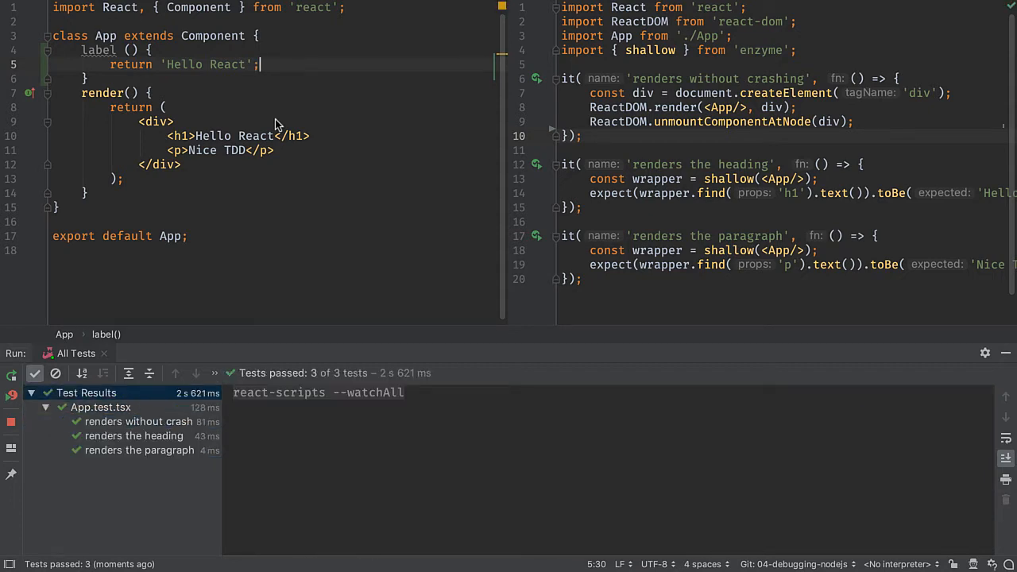
Step: Replace the h1 heading text with {this.label()} via completion and save to rerun tests
click(197, 136)
shift+click(273, 136)
text({)
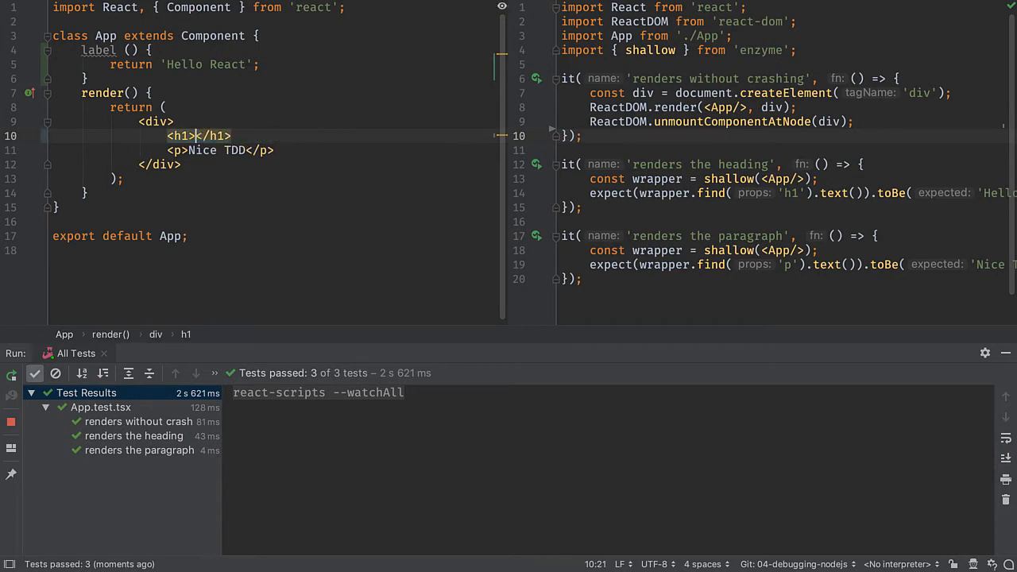
text(this.la)
key(Return)
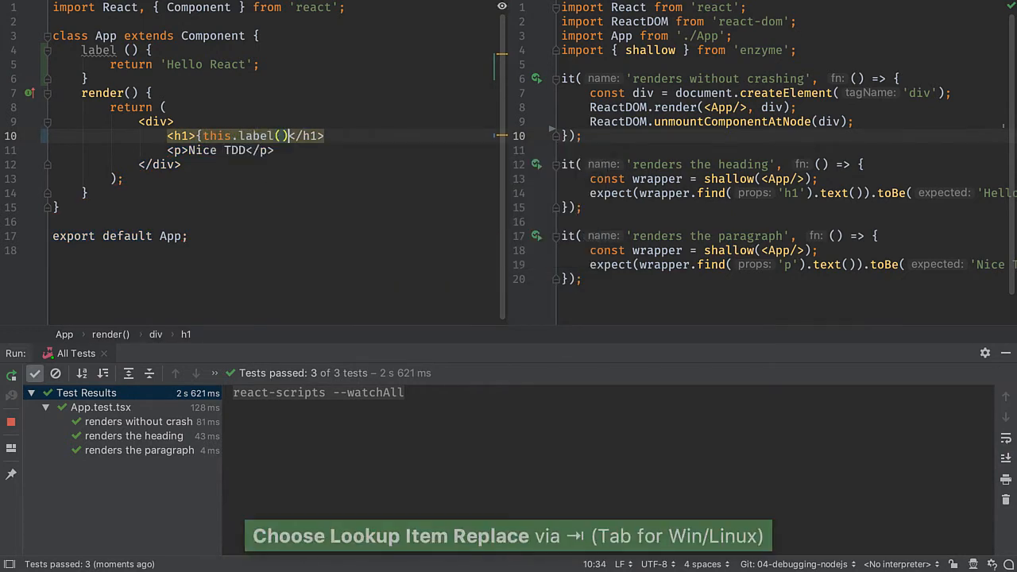
text(})
key(ctrl+s)
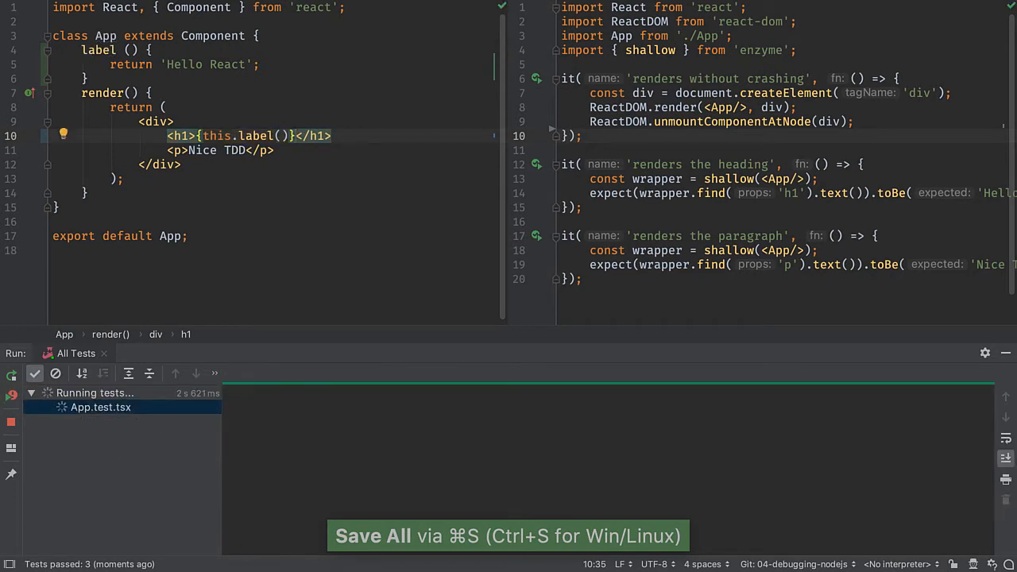
Step: Add a 'generates a label' test creating new App({}) and expecting label() toBe 'Hello React'
click(609, 284)
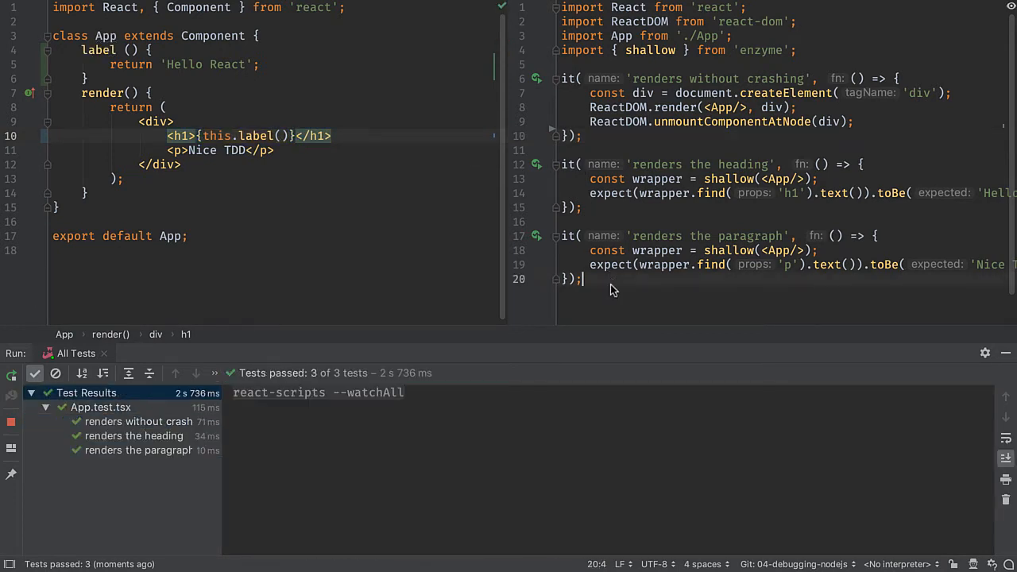
key(Return)
key(Return)
text(it('generates a label', () => {     const a = new App({});     expect(a.label()).toBe('Hello React'); });)
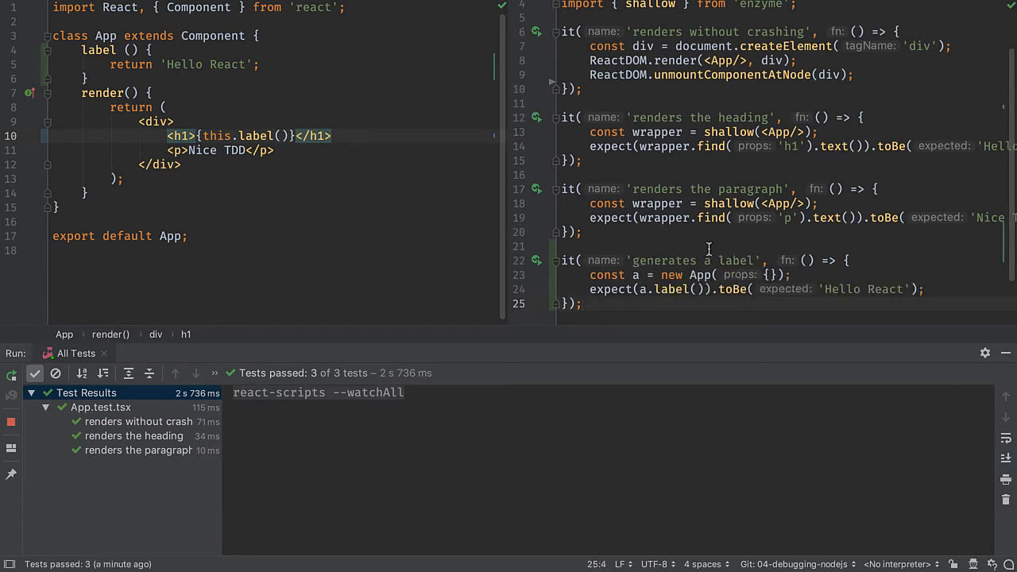
click(677, 275)
click(663, 291)
click(841, 291)
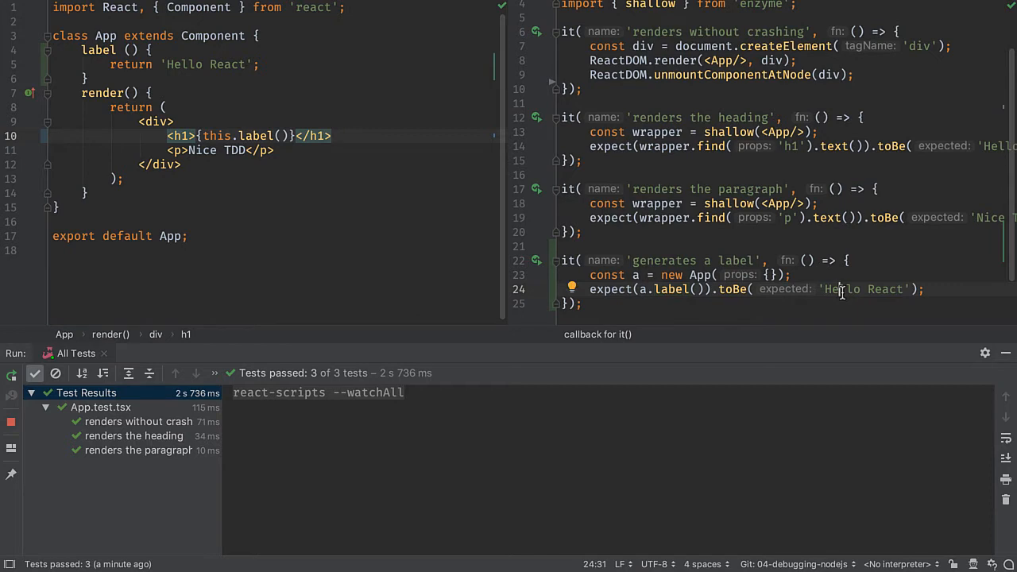
click(676, 290)
Step: Save so the watch run reports 4 of 4 tests passing
key(ctrl+s)
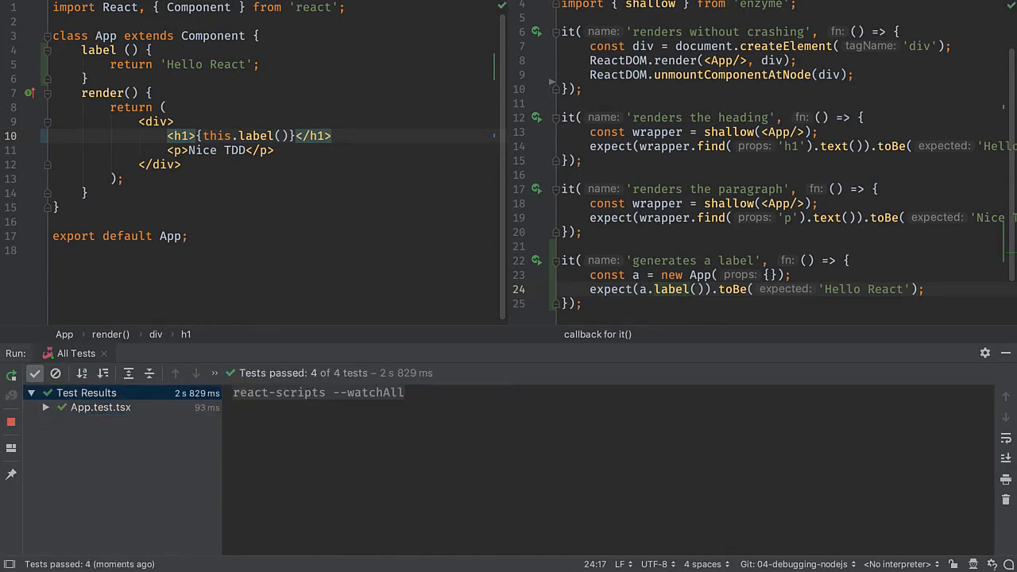
click(702, 275)
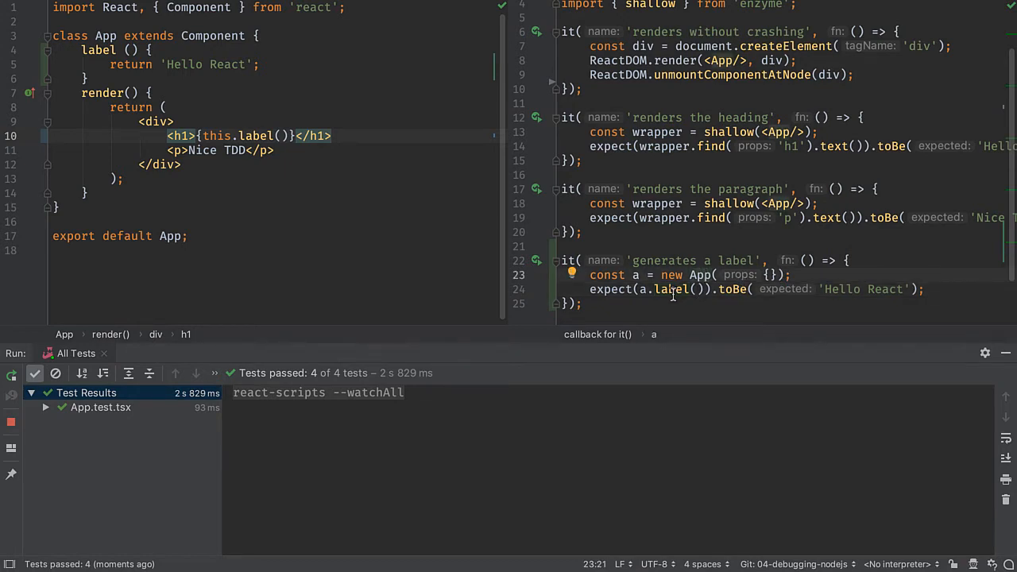
Step: Call label('React') and expect 'Hello REACT' in both the label and heading tests; save to see 2 failures
click(696, 289)
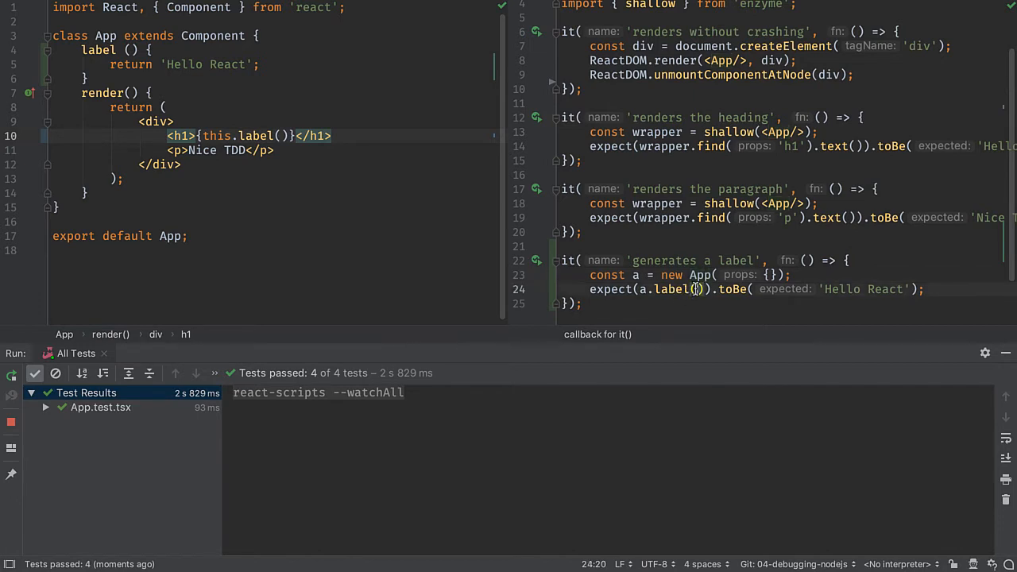
text('Reac')).t)
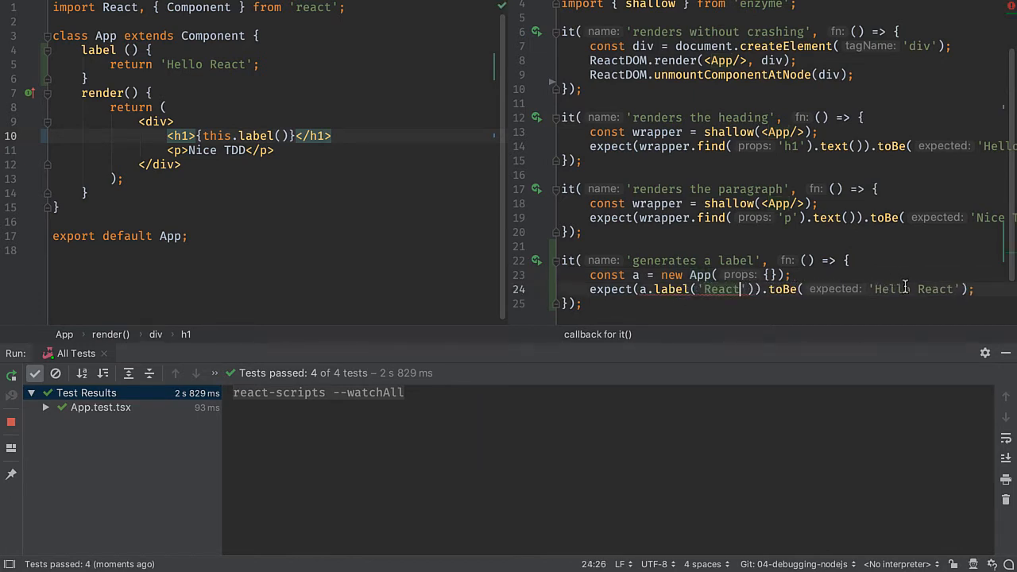
drag(919, 290, 956, 289)
text(REACT)
scroll(794, 159, right, 2)
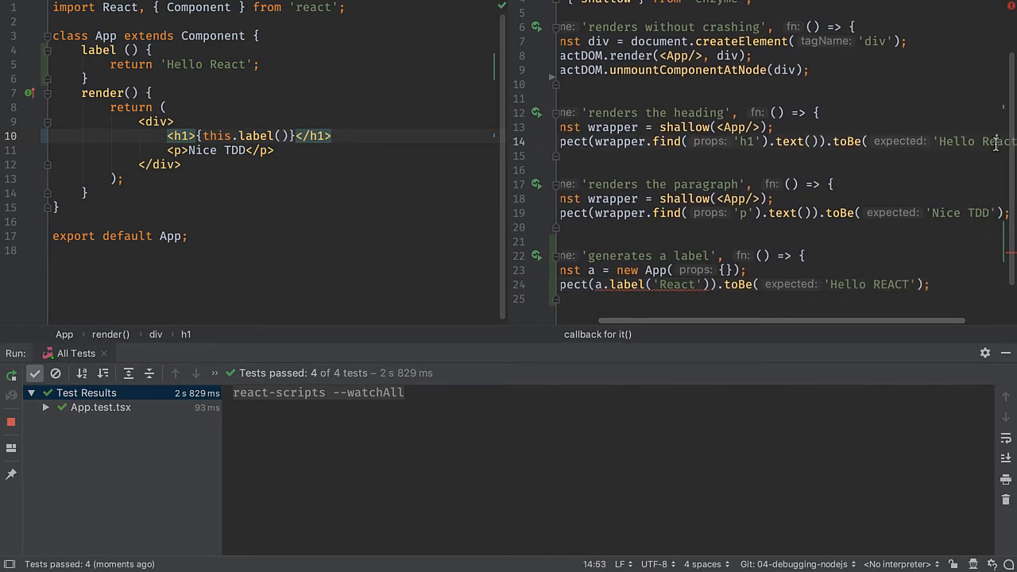
drag(1011, 142, 982, 142)
text(REACT');)
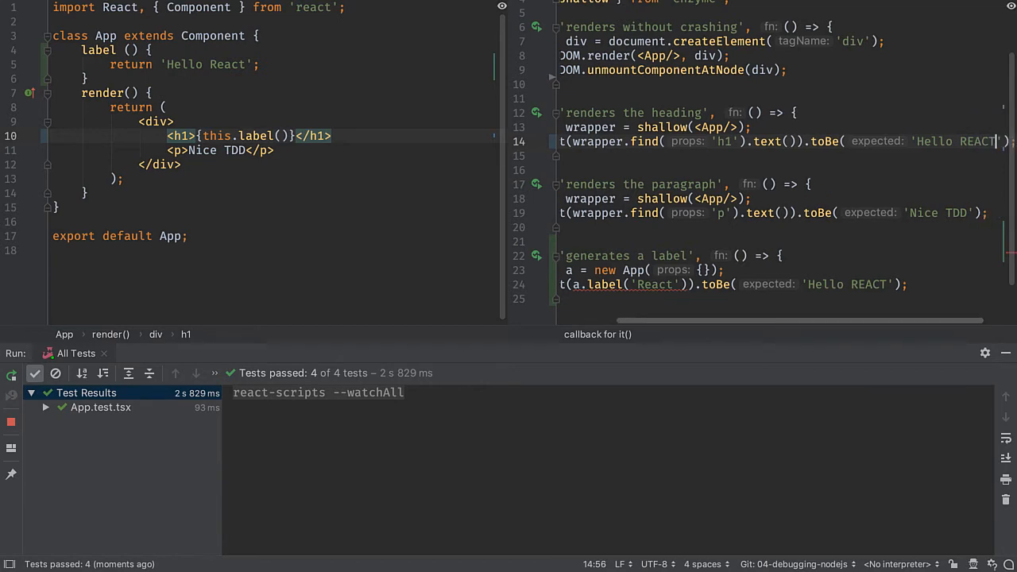
scroll(947, 243, down, 2)
scroll(947, 242, left, 2)
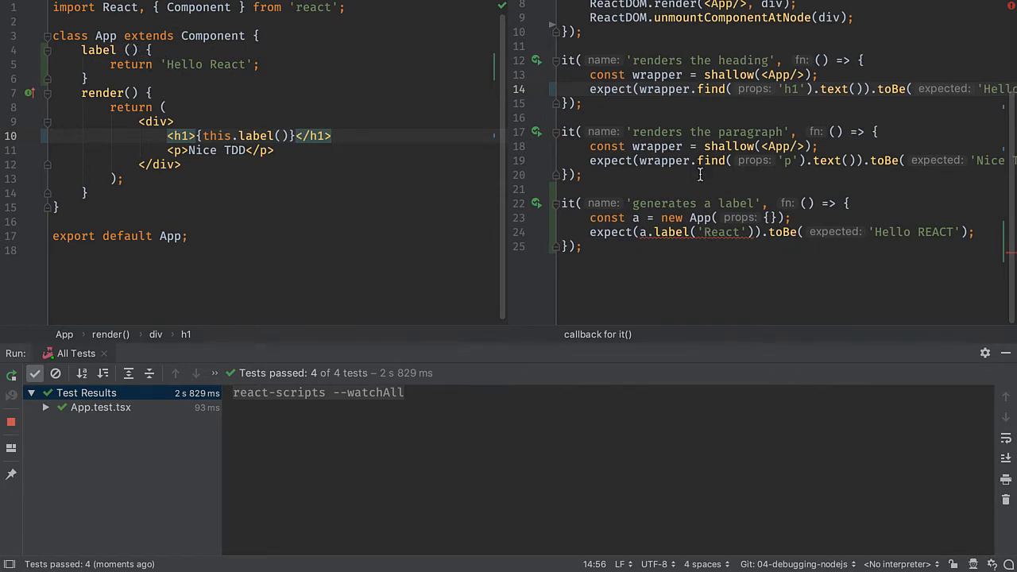
mouse_move(720, 232)
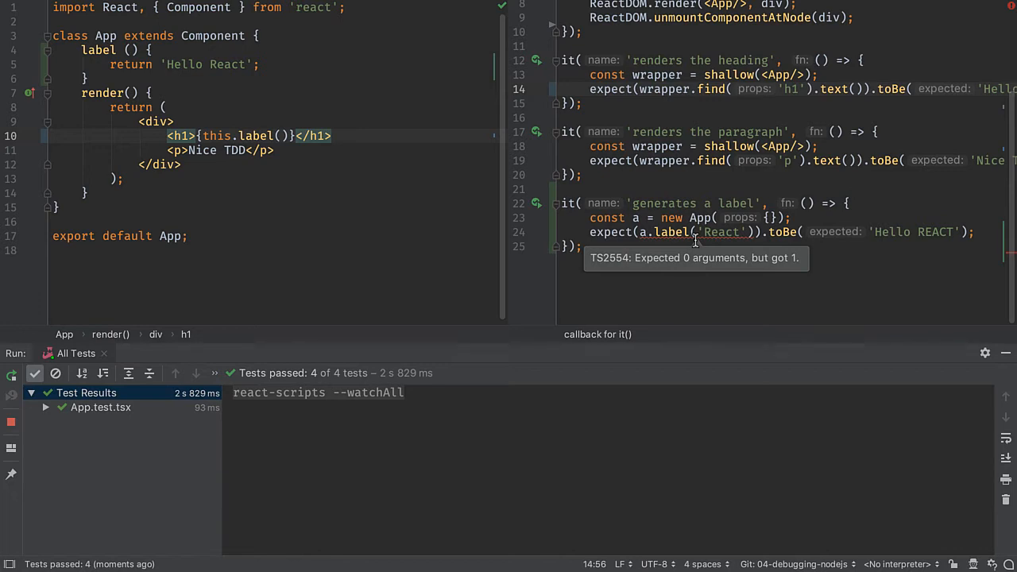
key(ctrl+s)
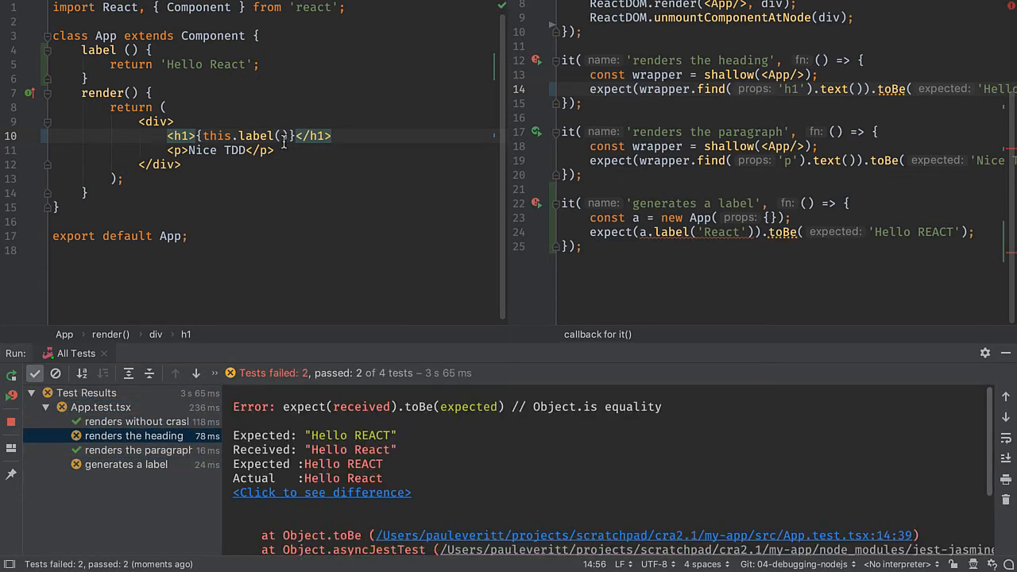
text('React)
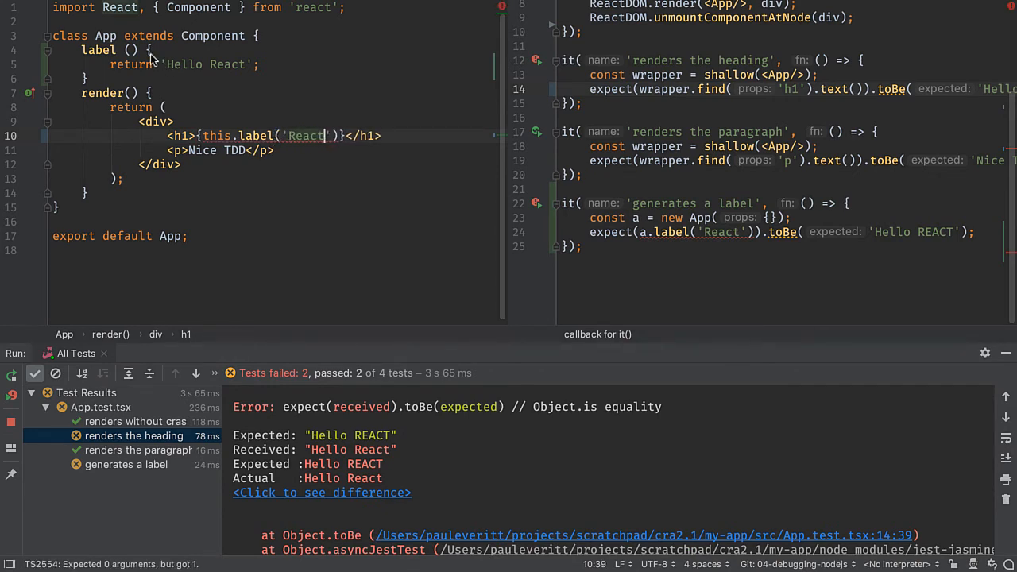
mouse_move(254, 136)
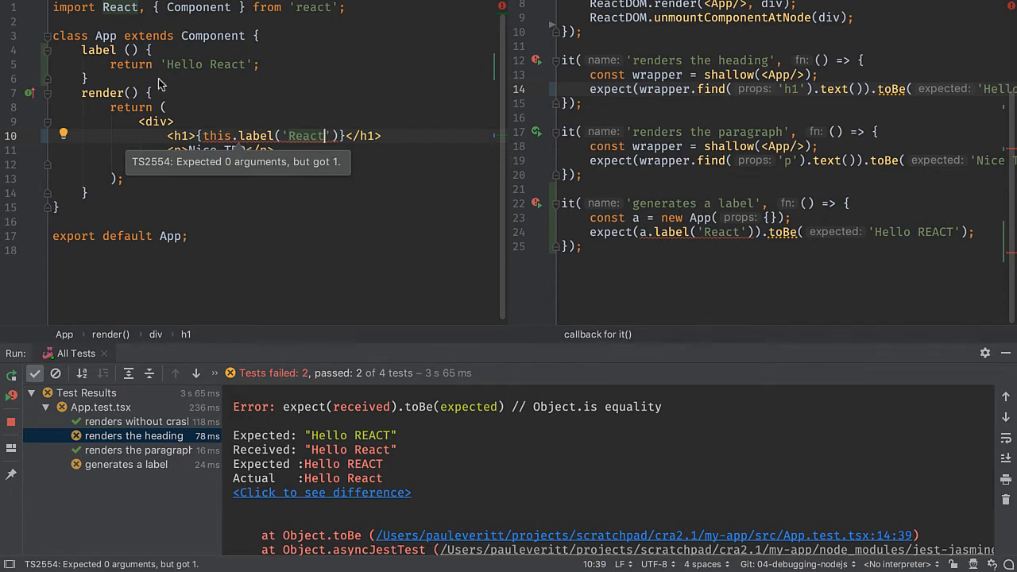
Step: Add a name parameter to label() and convert the greeting to a template string without 'React'
click(131, 50)
text(name)
key(Down)
key(alt+Return)
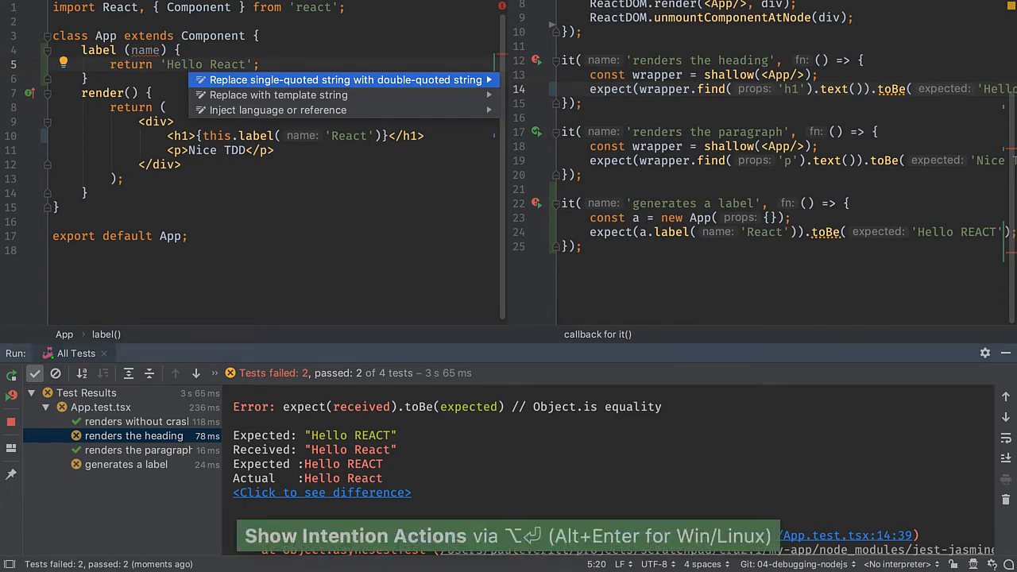
key(Down)
key(Return)
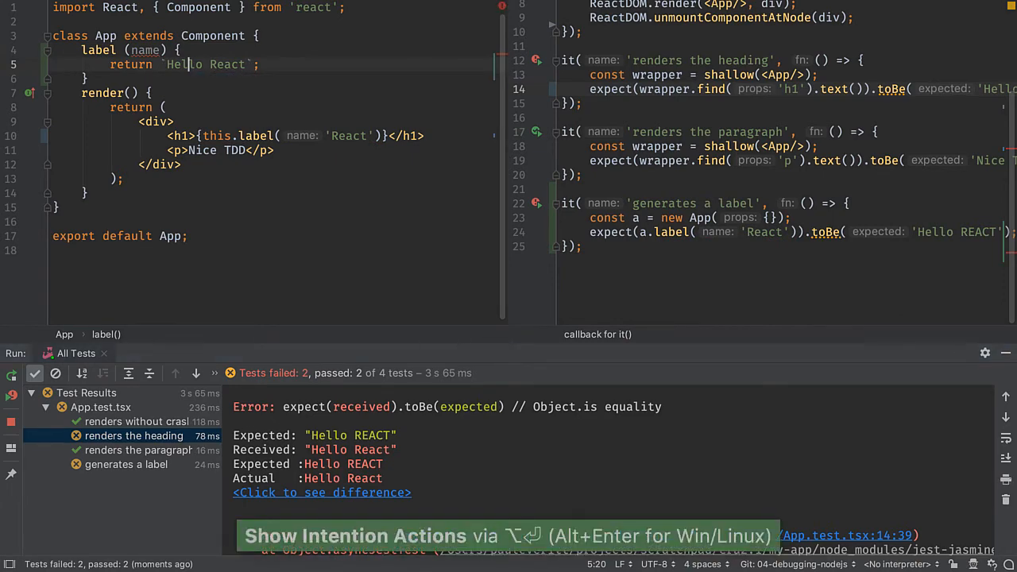
key(alt+Right)
key(alt+shift+Right)
key(BackSpace)
text(${name.t)
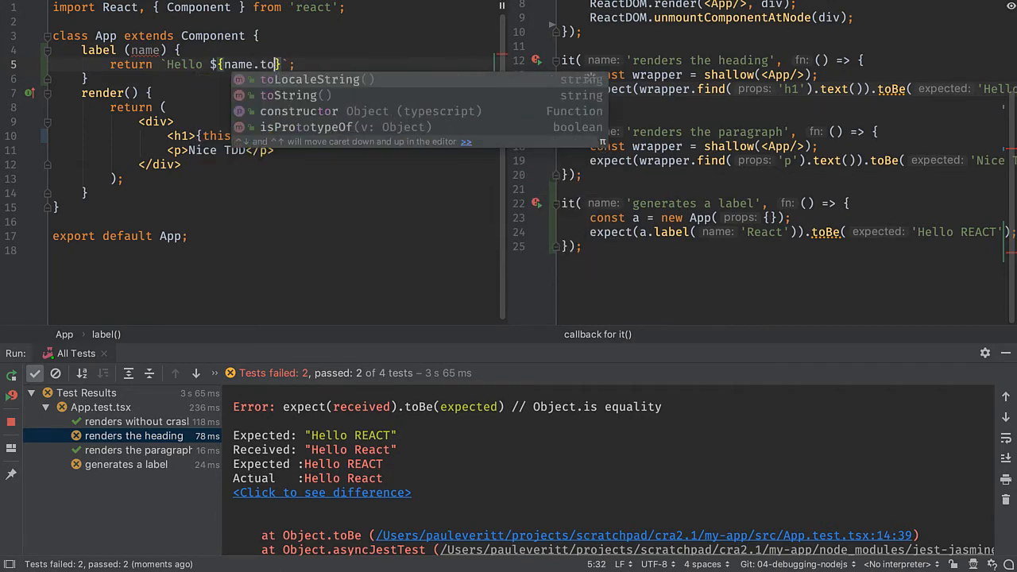
text(ou)
Step: Interpolate name.toUpperCase() into the greeting and save so all 4 tests pass
key(Tab)
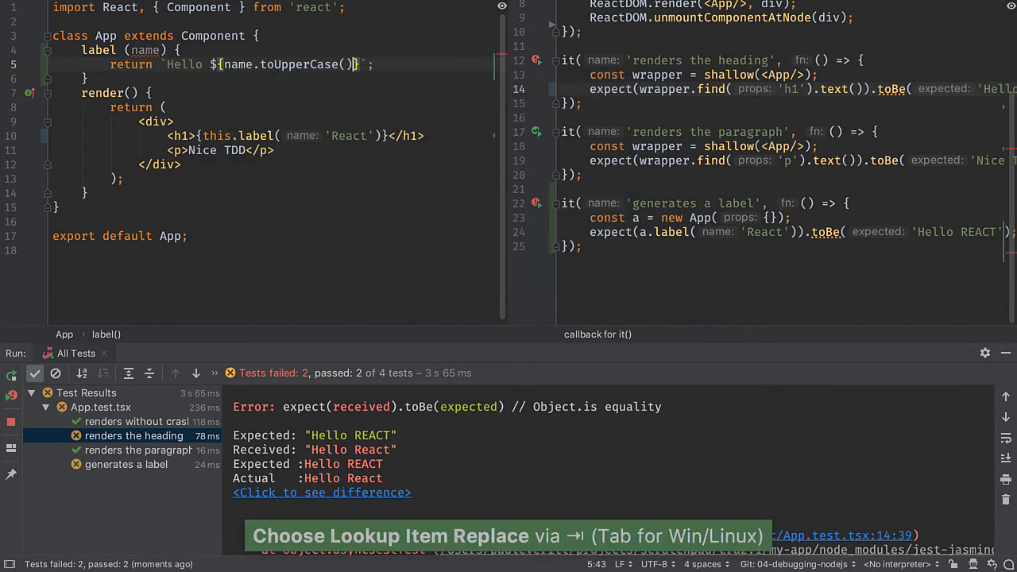
key(ctrl+s)
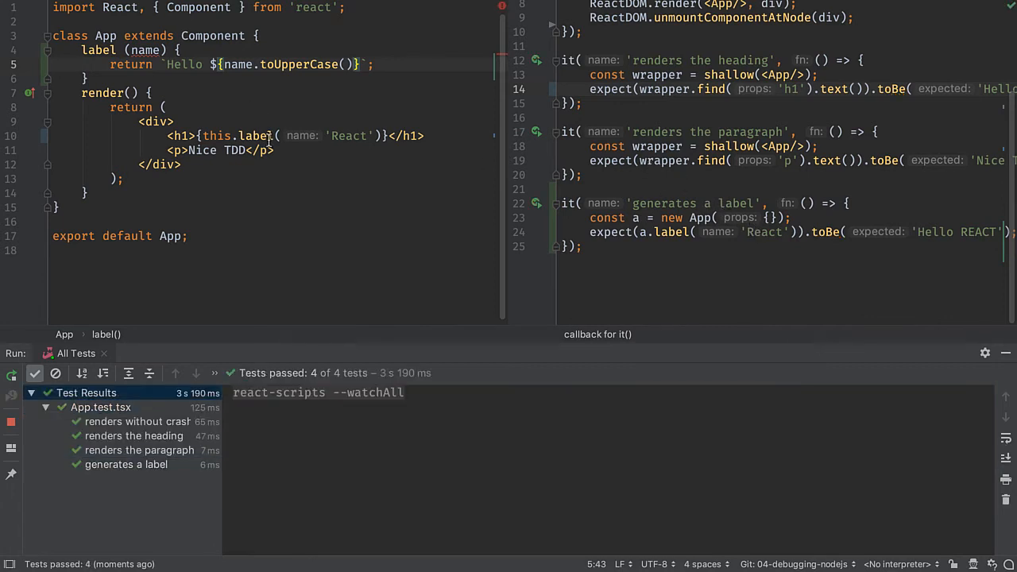
mouse_move(145, 50)
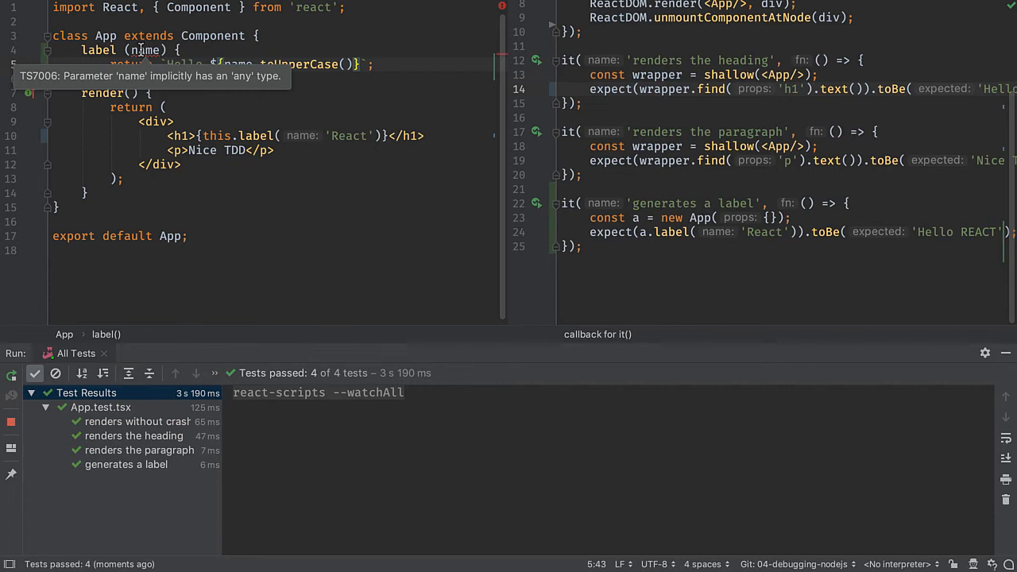
Step: Apply the 'Infer parameter types from usage' fix so name is typed as string
click(140, 50)
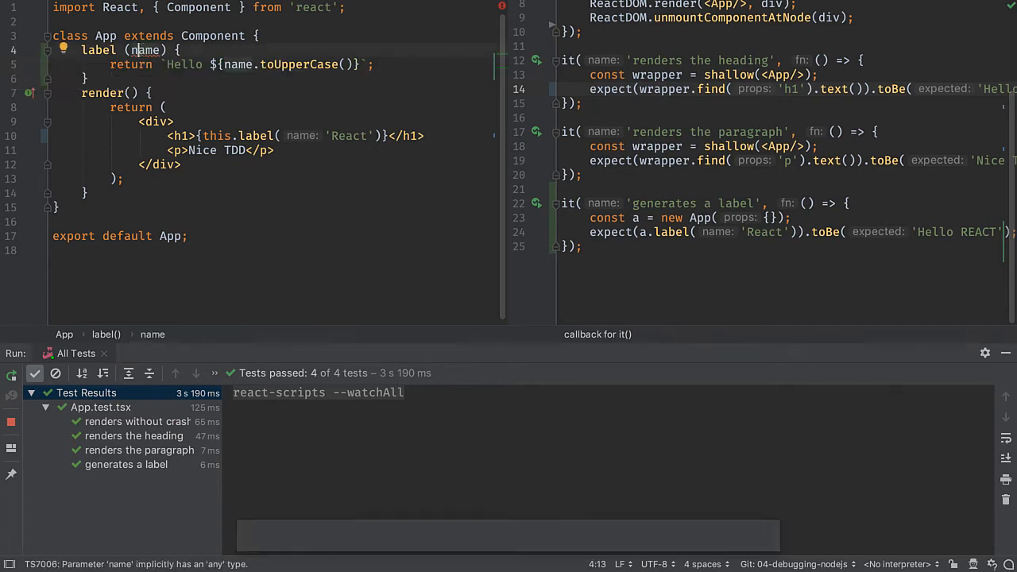
key(alt+Return)
key(Down)
key(Down)
key(Down)
key(Down)
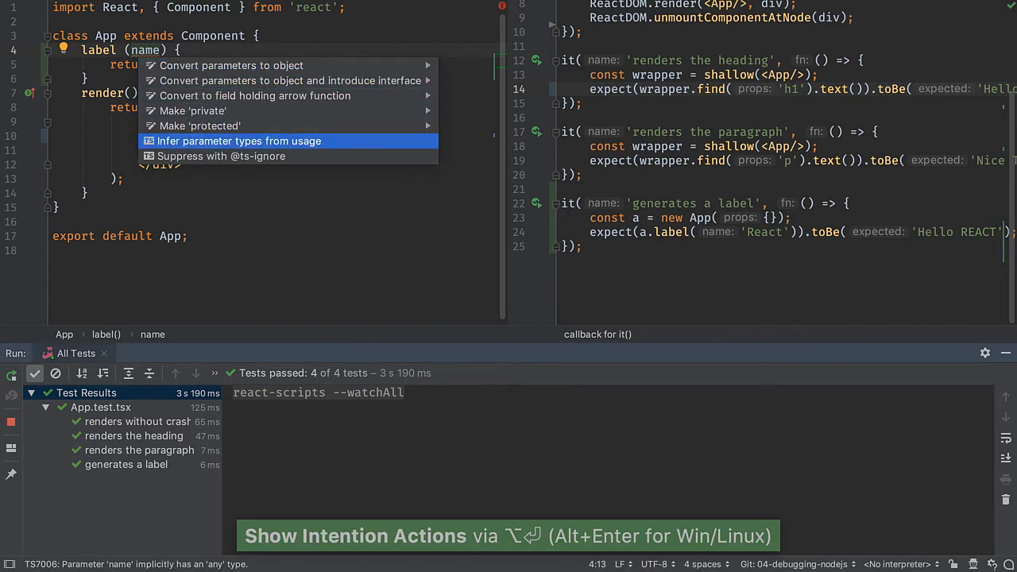
key(Return)
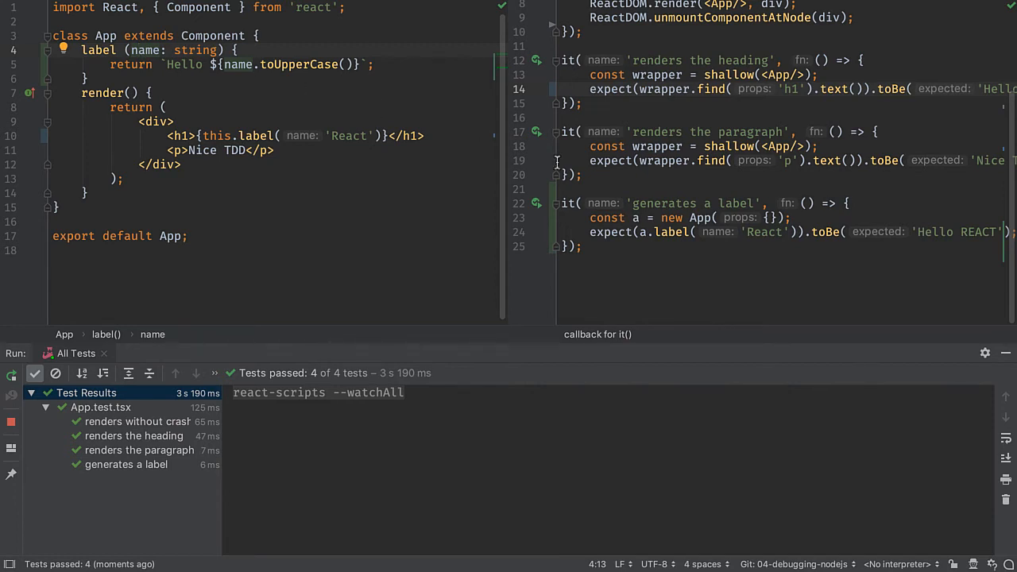
Step: Pass 42 instead of 'React' in the label test, set a breakpoint on line 24 and debug 'generates a label'
click(742, 234)
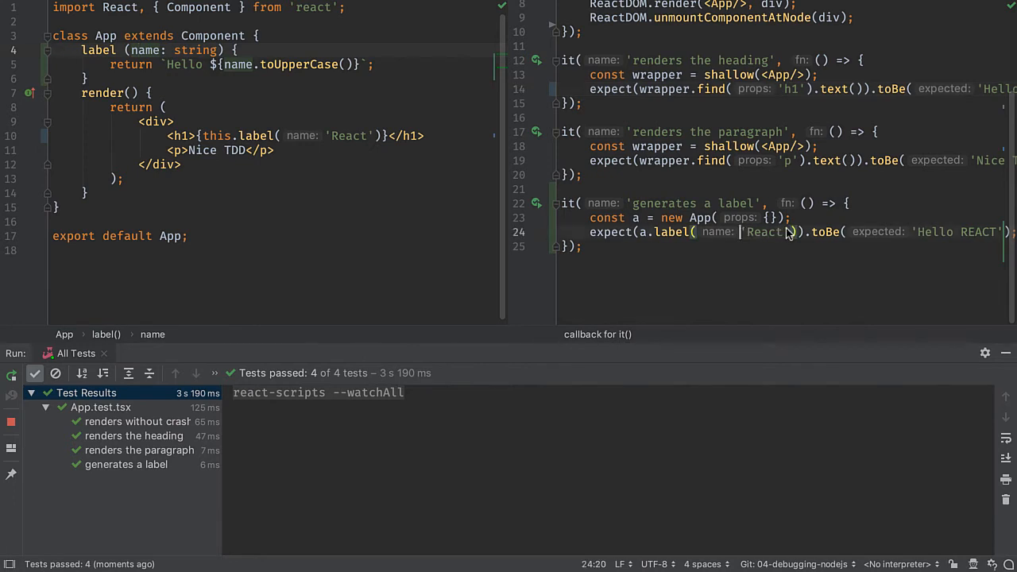
key(ctrl+w)
key(ctrl+w)
text(42)
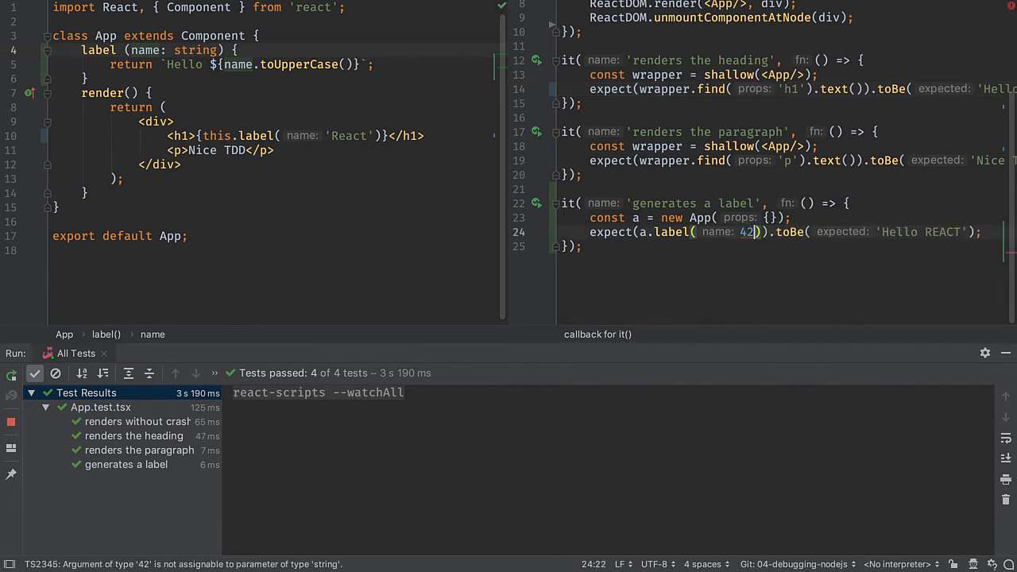
mouse_move(748, 232)
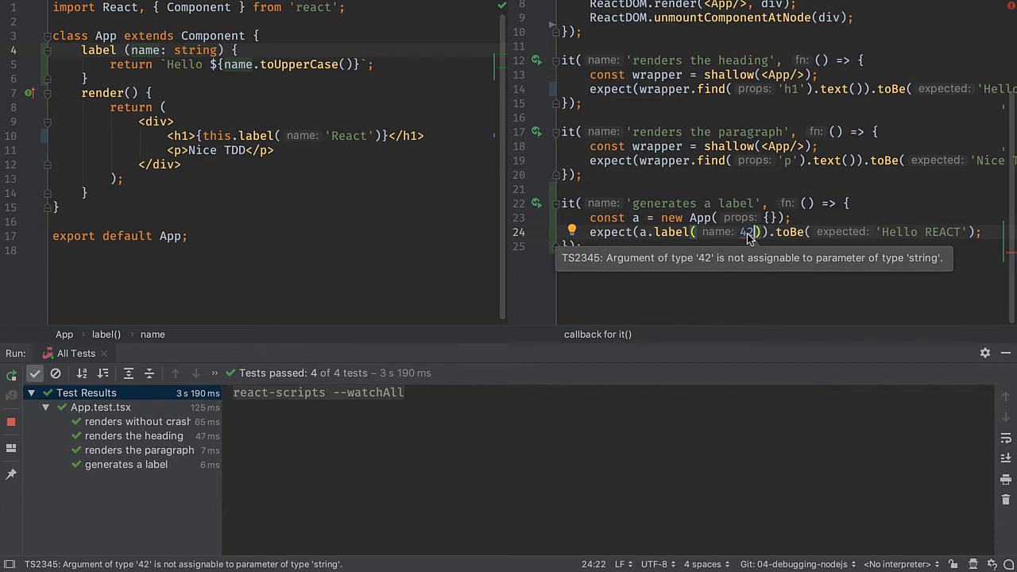
click(538, 234)
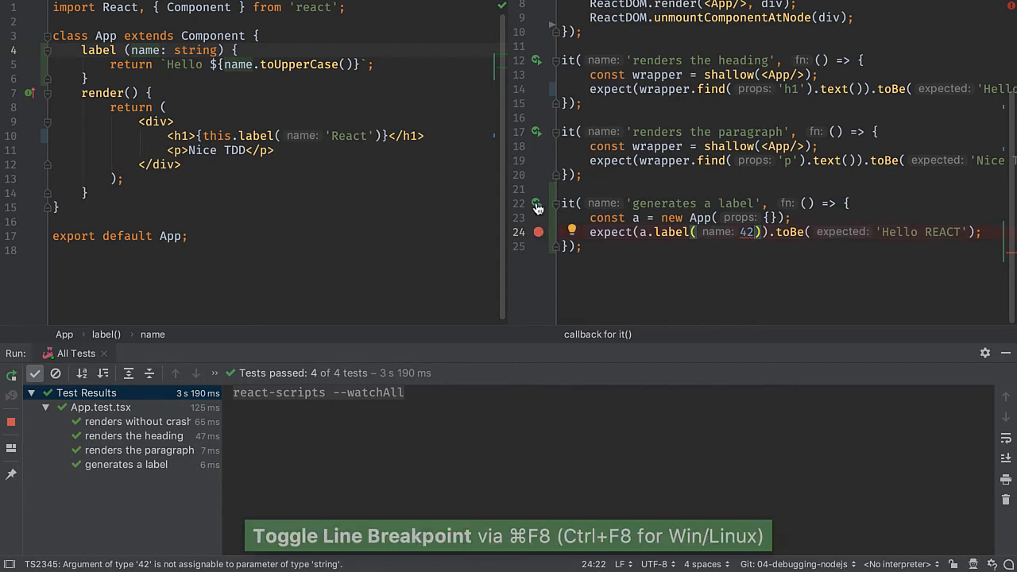
click(536, 203)
click(561, 228)
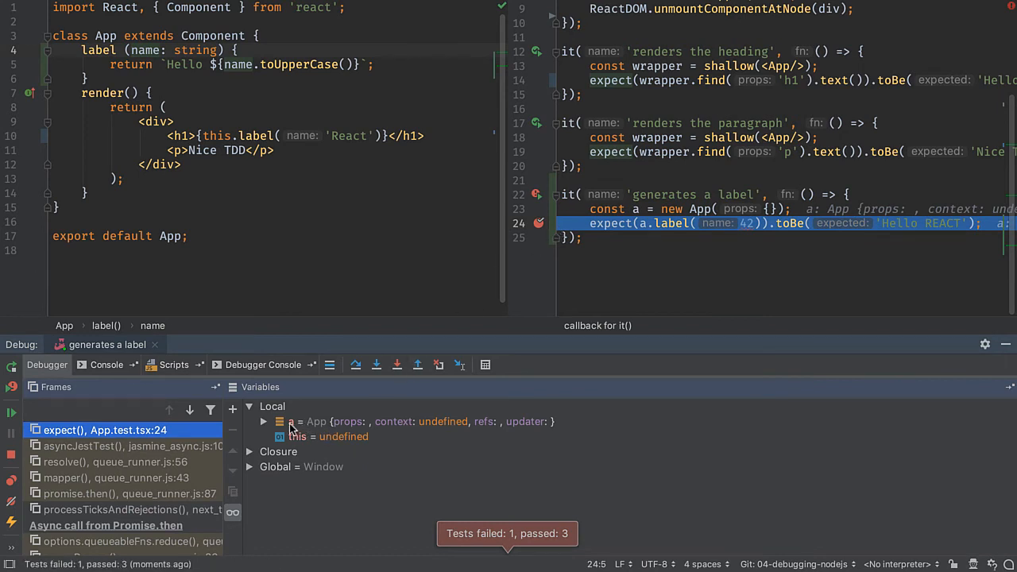
Step: Inspect variable a, step into label() and select the name = 42 variable
click(263, 422)
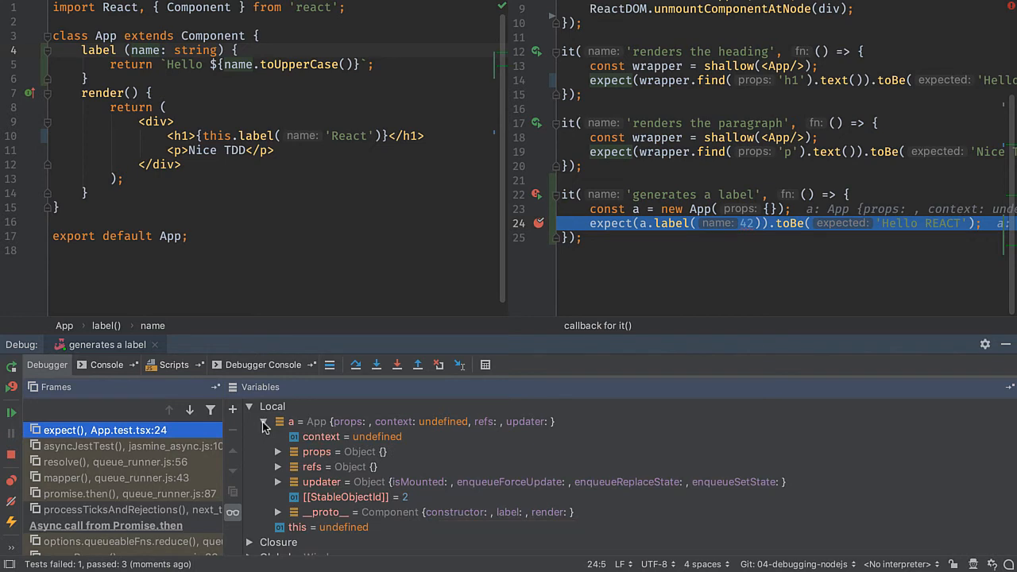
click(263, 422)
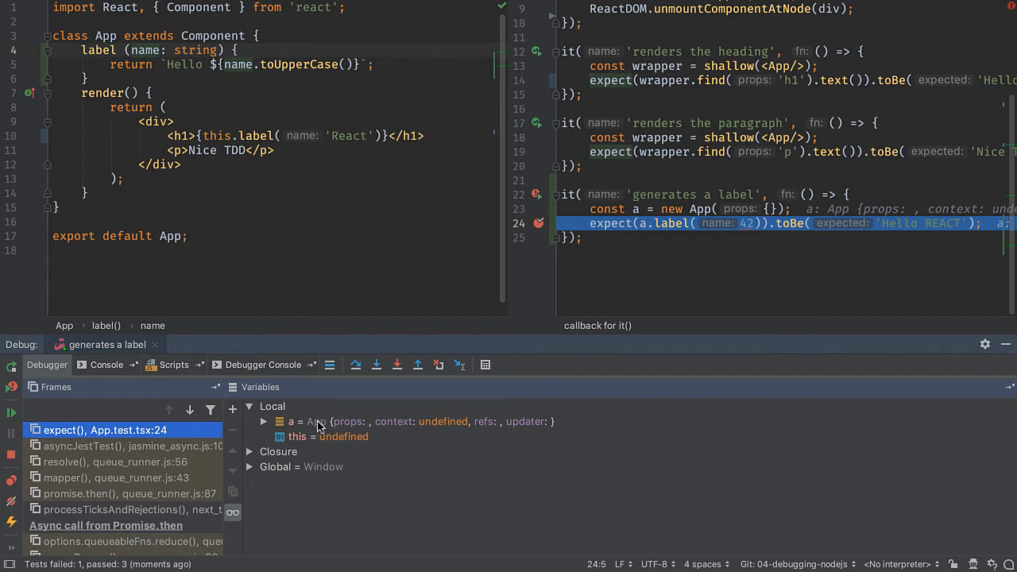
click(377, 365)
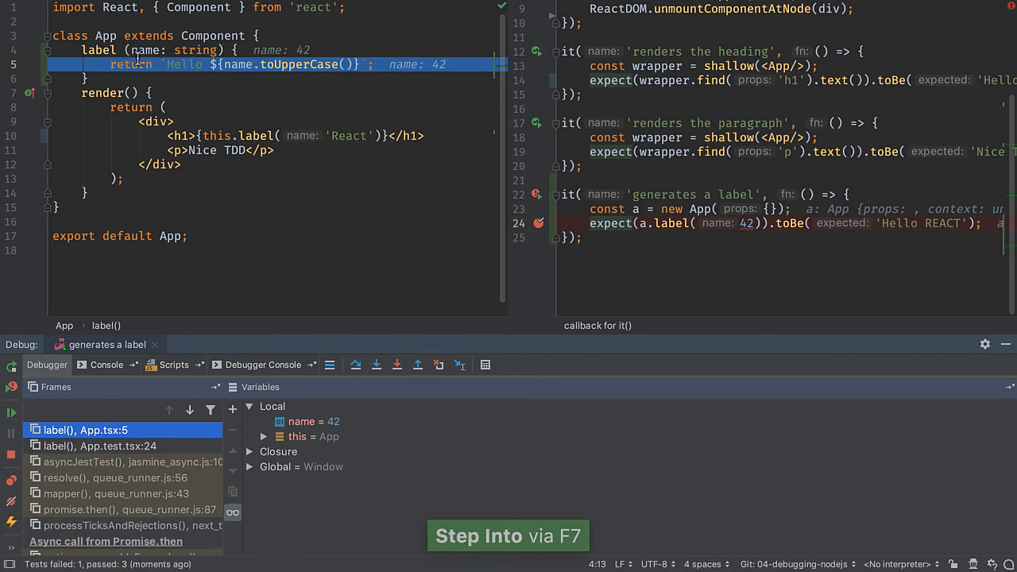
click(310, 423)
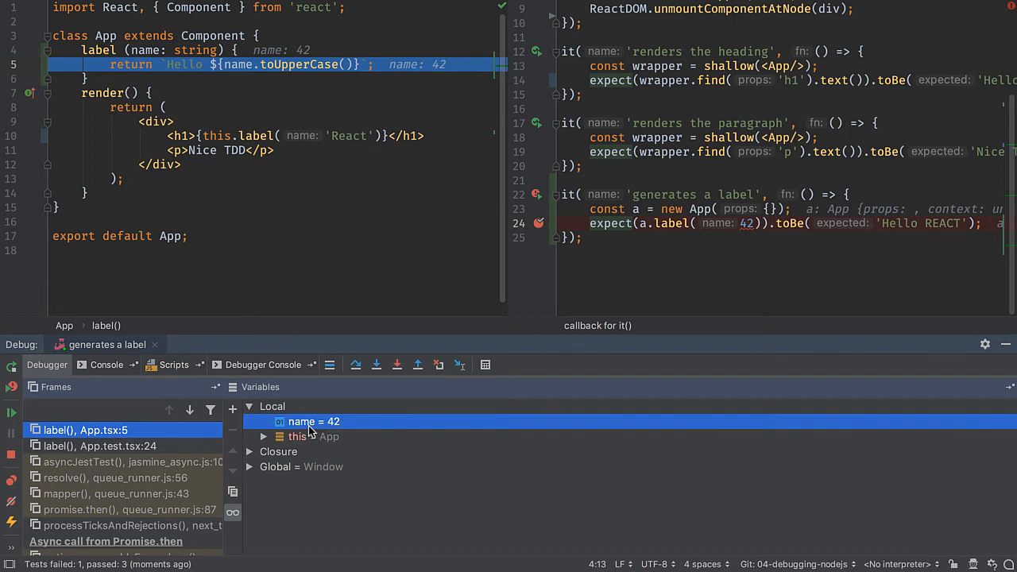
click(484, 365)
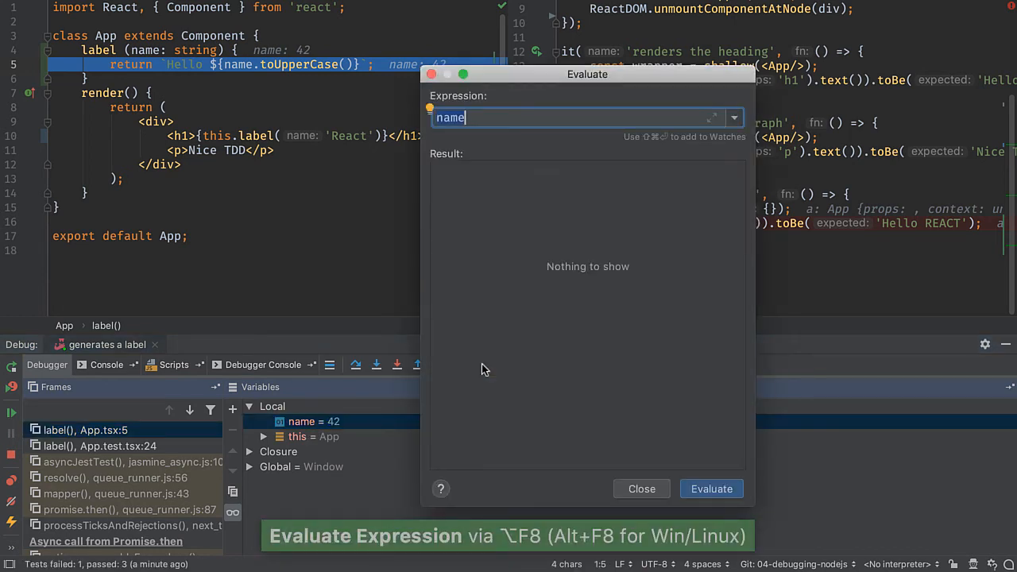
key(Return)
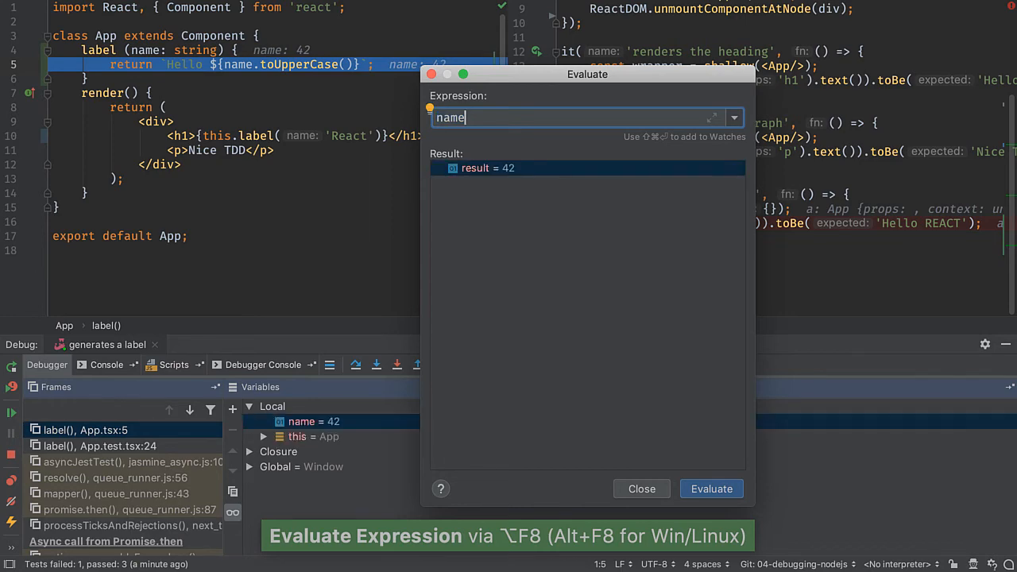
text(.)
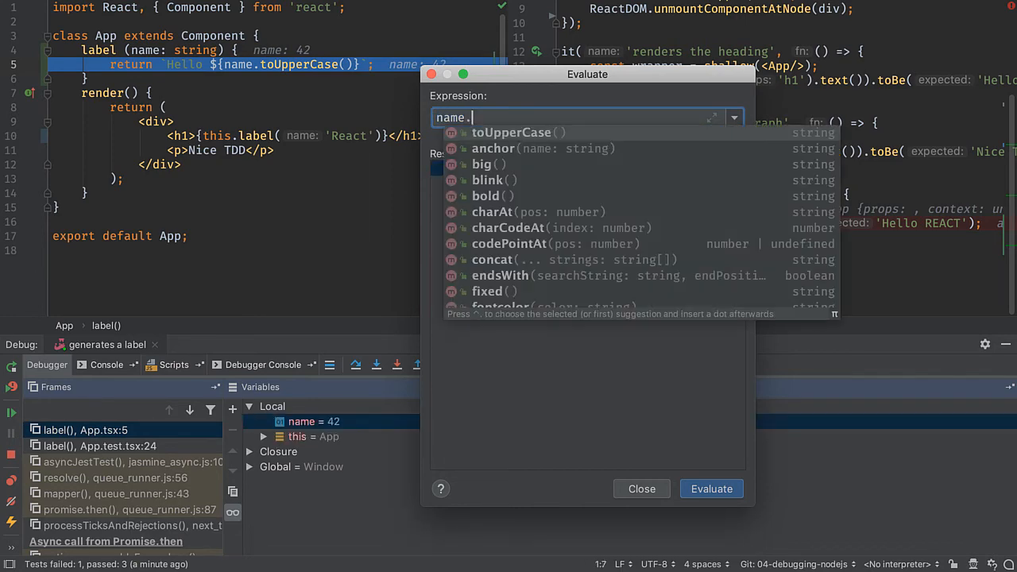
text(to)
key(Tab)
key(Return)
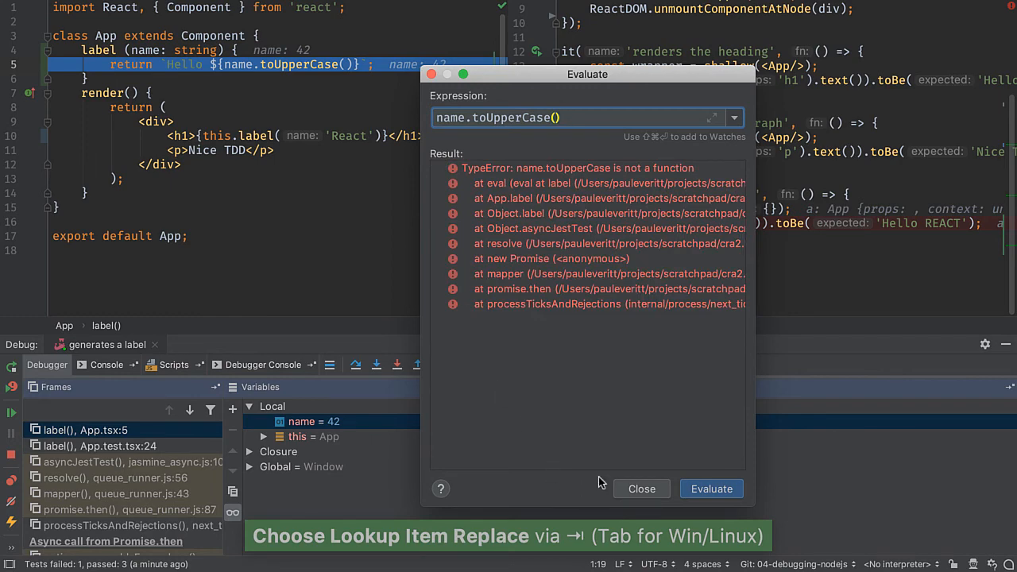
click(649, 490)
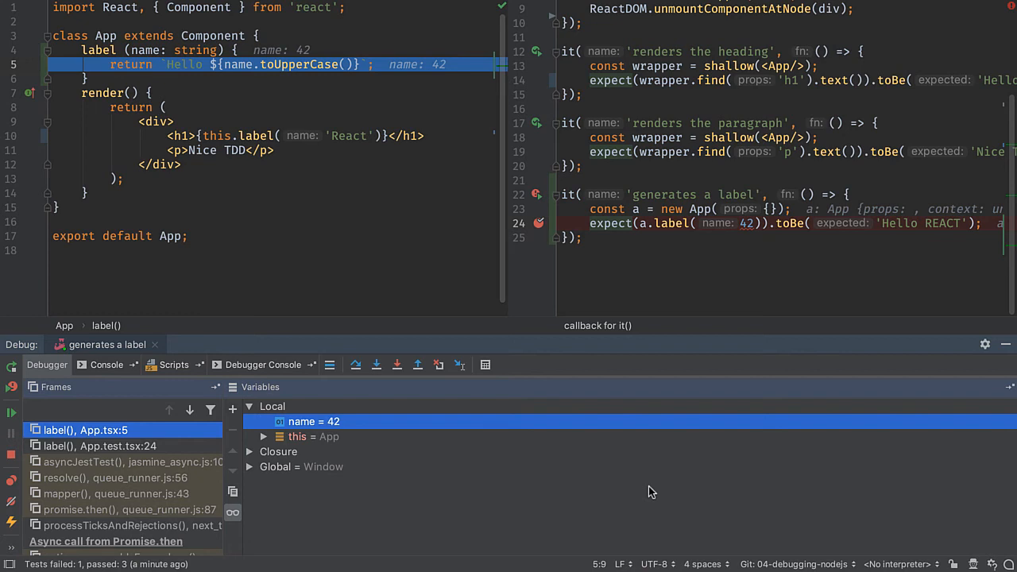
Step: Stop debugging, remove the line 24 breakpoint, revert 42 to 'React' and save to rerun all tests
click(11, 459)
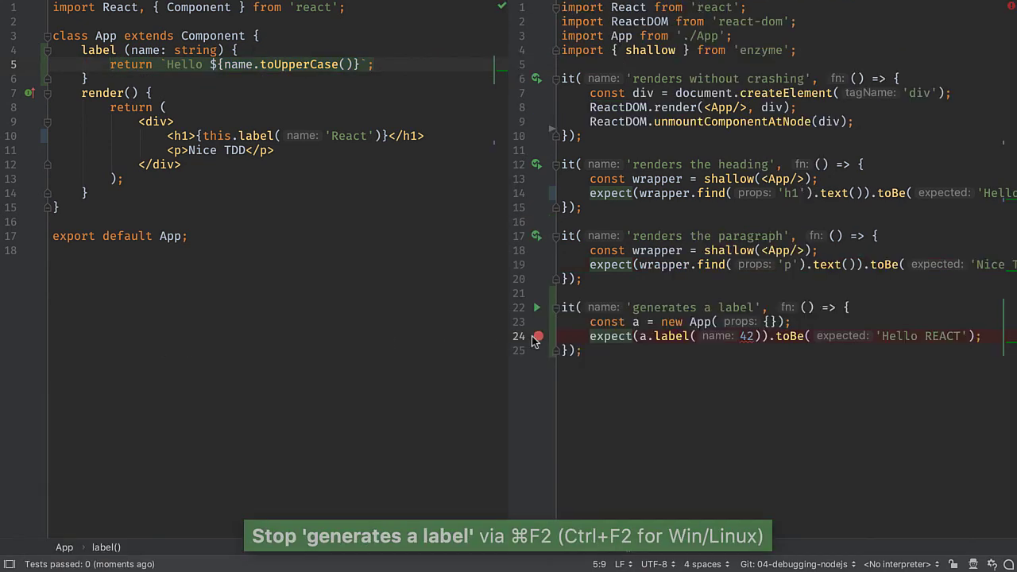
click(538, 335)
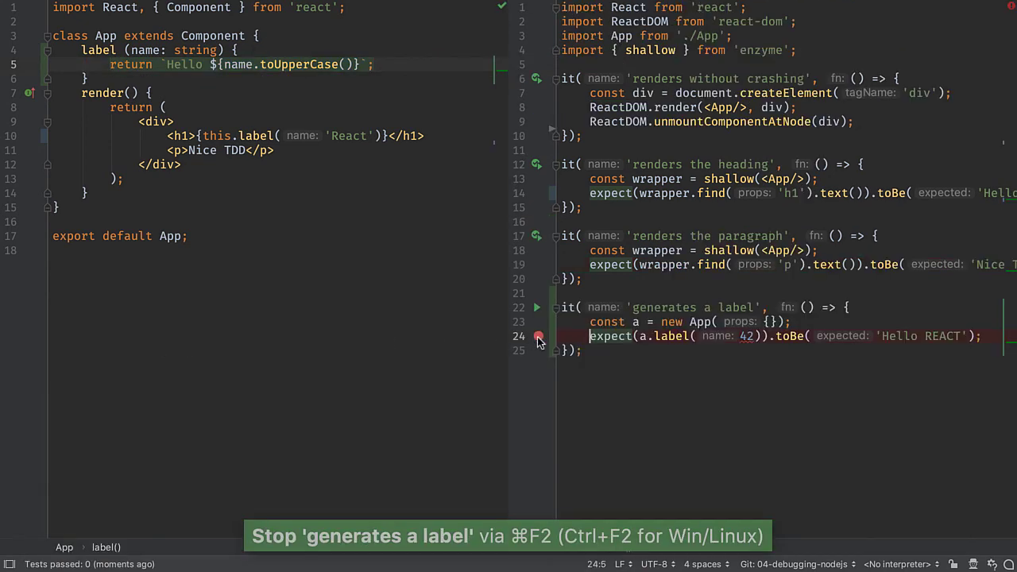
click(749, 340)
key(ctrl+z)
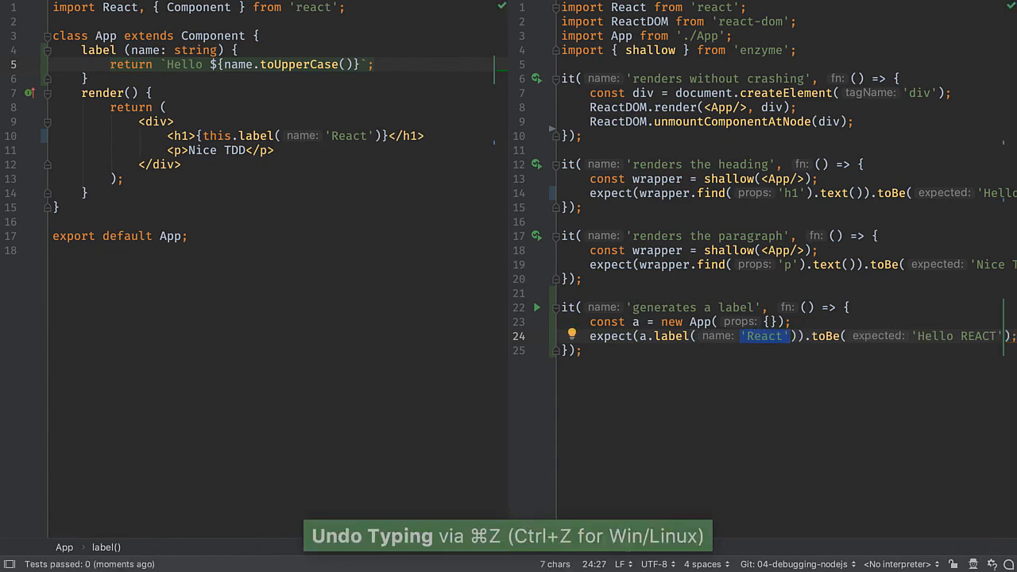
key(alt+4)
key(ctrl+s)
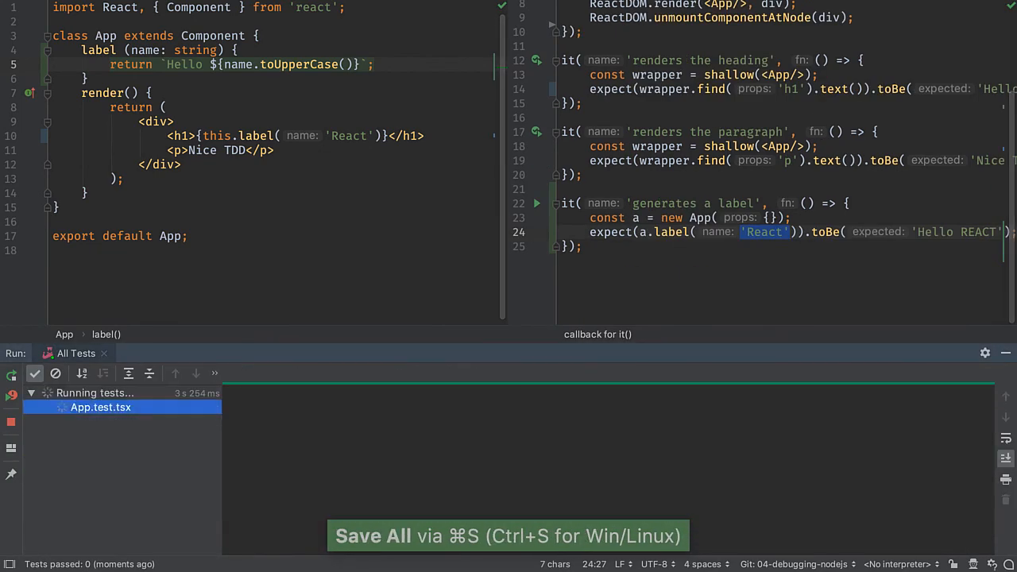